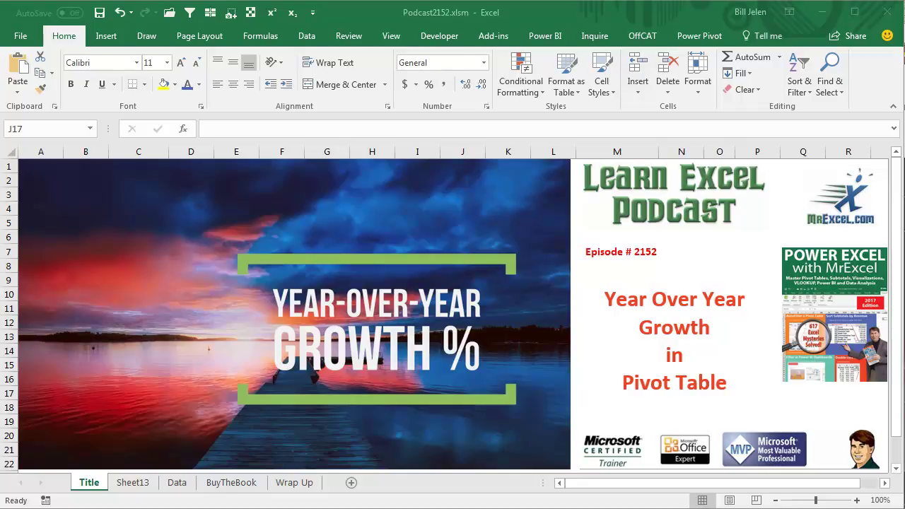
- Create a pivot table on a new worksheet from the records on the Data sheet
{"action": "left_click", "coordinate": [136, 484]}
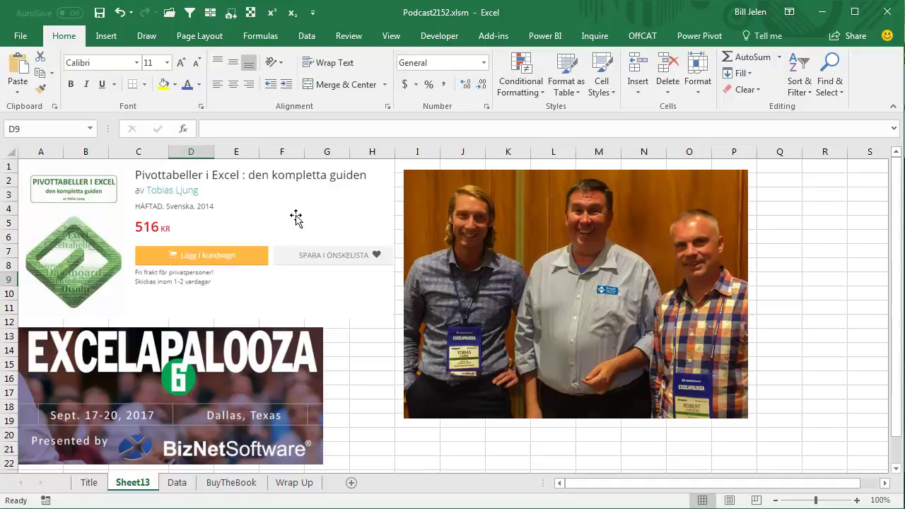
{"action": "left_click", "coordinate": [177, 483]}
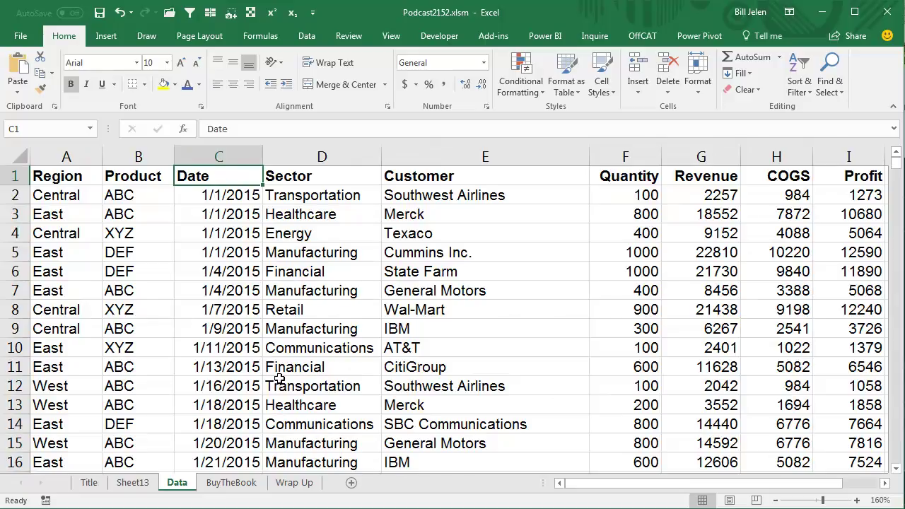
{"action": "left_click", "coordinate": [105, 37]}
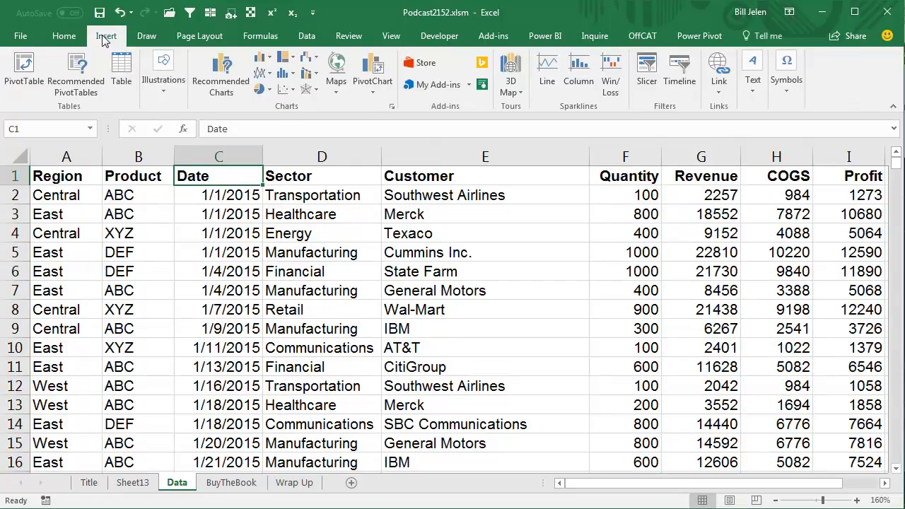
{"action": "left_click", "coordinate": [35, 69]}
{"action": "left_click", "coordinate": [621, 416]}
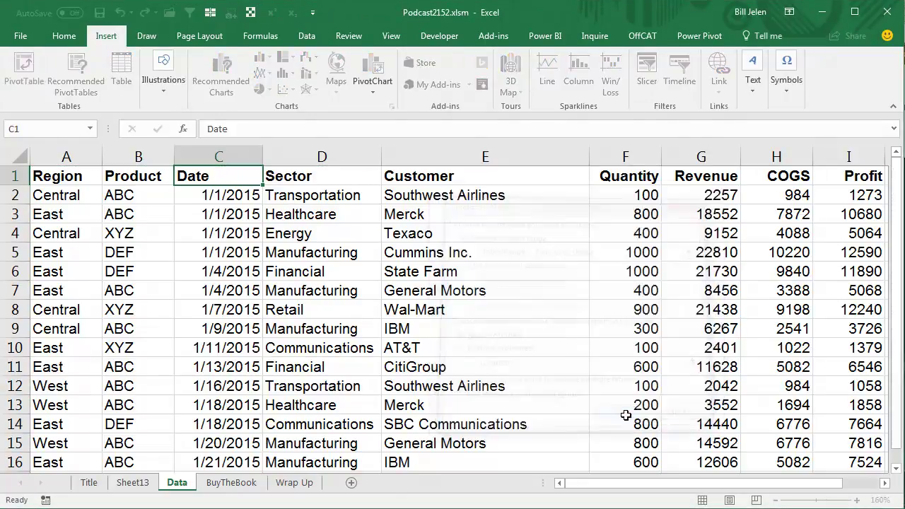
- Add Date to the pivot table's rows, undo its automatic grouping, and add Revenue to the values
{"action": "left_click", "coordinate": [735, 265]}
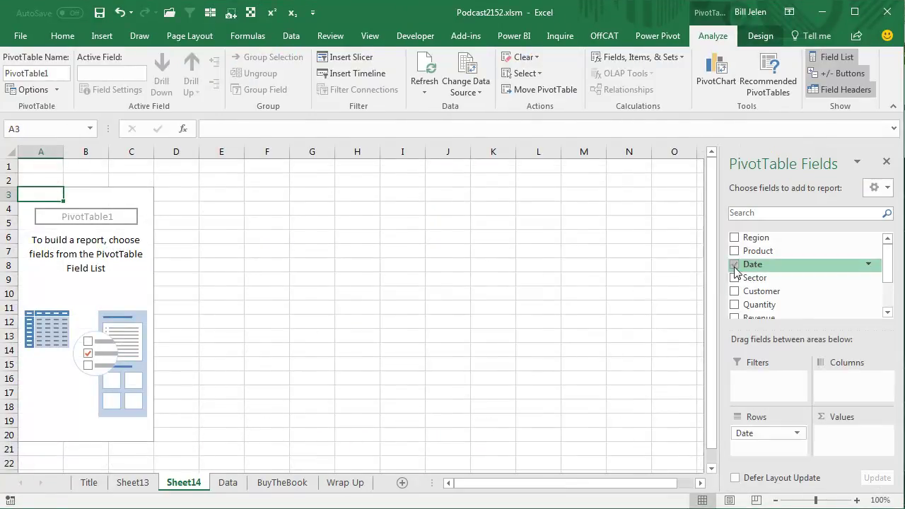
{"action": "key", "text": "ctrl+z"}
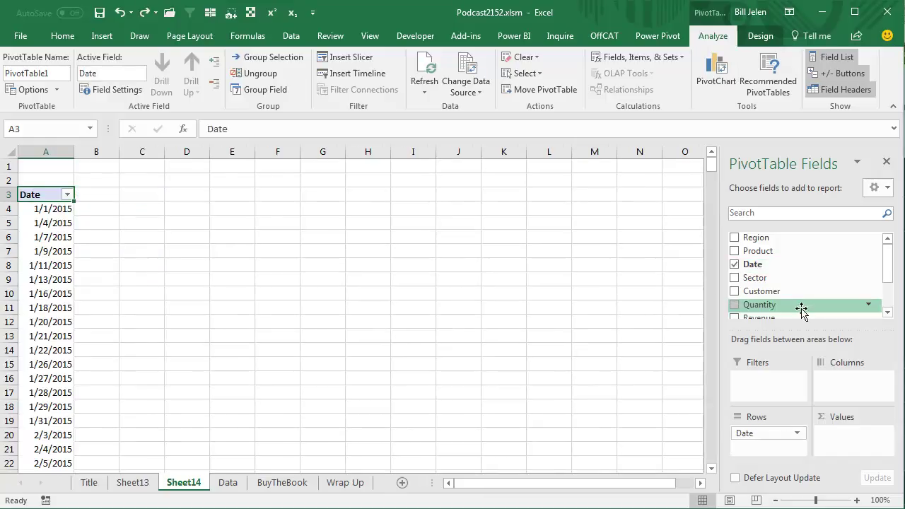
{"action": "left_click_drag", "start_coordinate": [770, 318], "coordinate": [855, 441]}
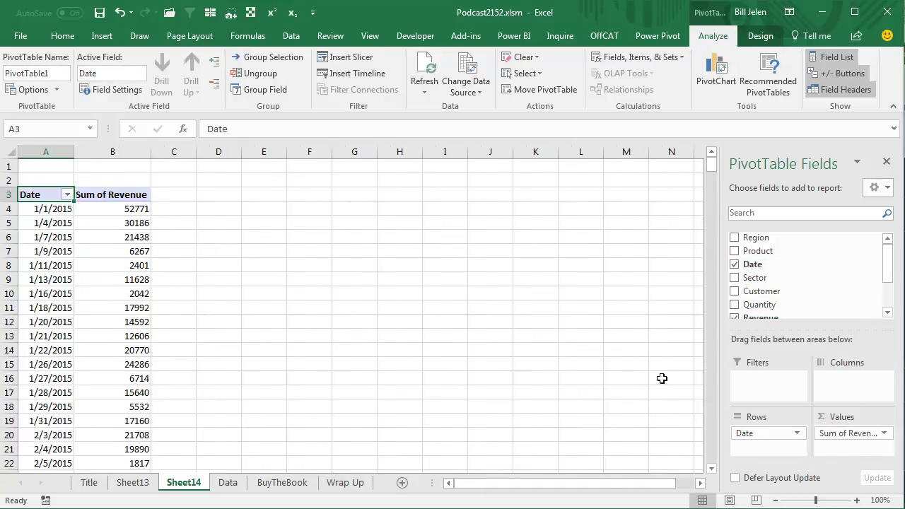
- Group the pivot table's dates by Months and Years, and move the Years field to the columns
{"action": "left_click", "coordinate": [61, 210]}
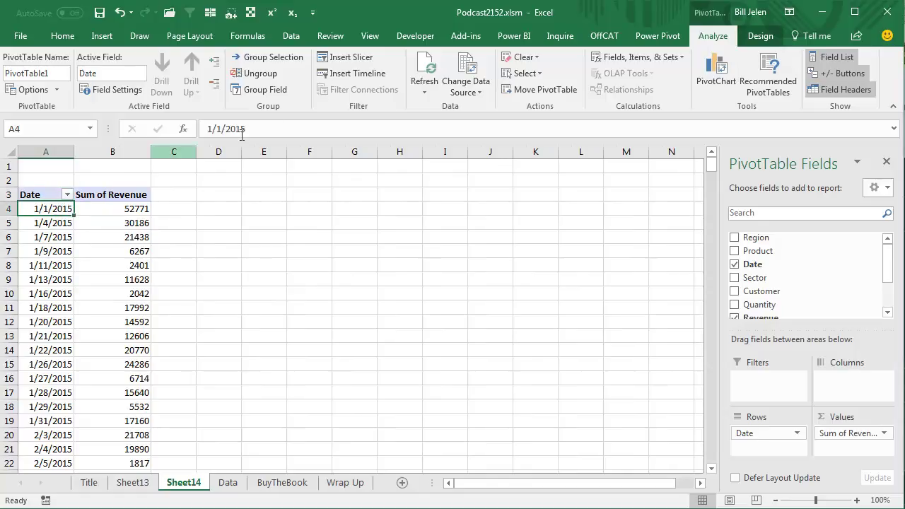
{"action": "left_click", "coordinate": [268, 95]}
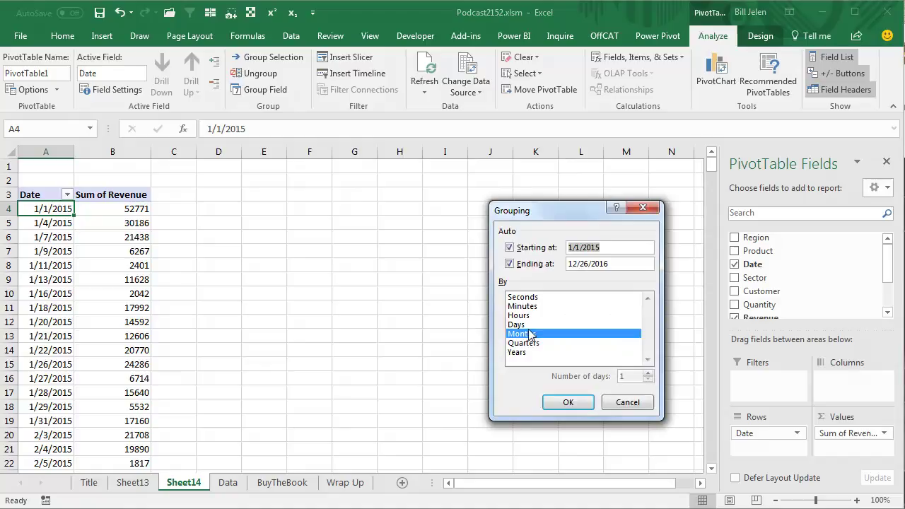
{"action": "left_click", "coordinate": [526, 352]}
{"action": "left_click", "coordinate": [567, 401]}
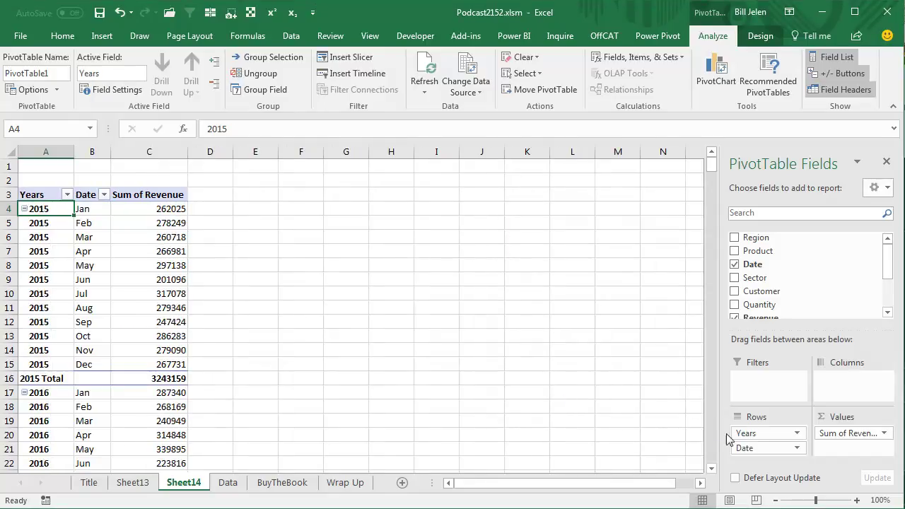
{"action": "left_click_drag", "start_coordinate": [739, 433], "coordinate": [832, 383]}
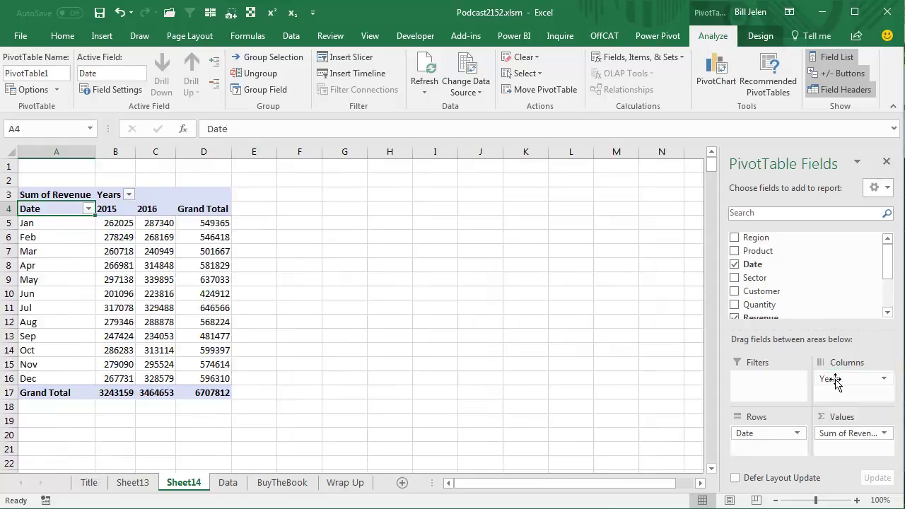
- Remove the Grand Total column from the pivot table
{"action": "left_click", "coordinate": [209, 208]}
{"action": "right_click", "coordinate": [209, 208]}
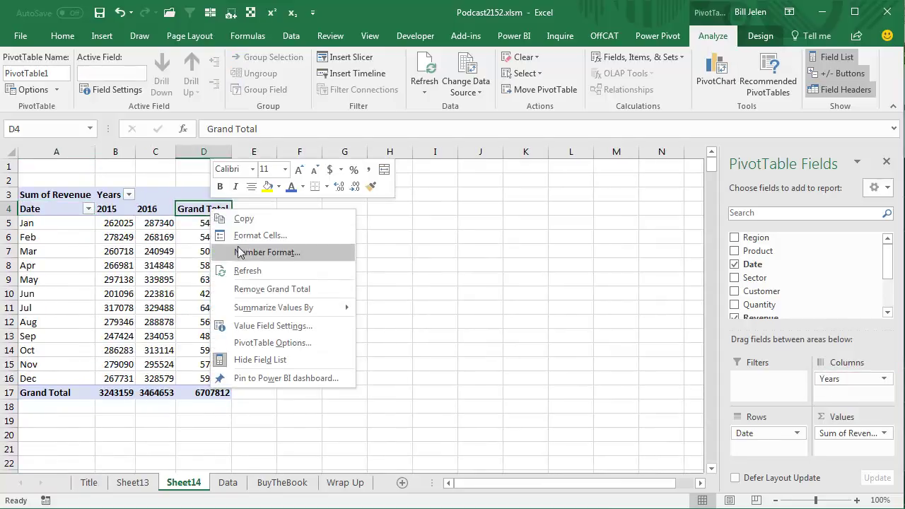
{"action": "left_click", "coordinate": [249, 287]}
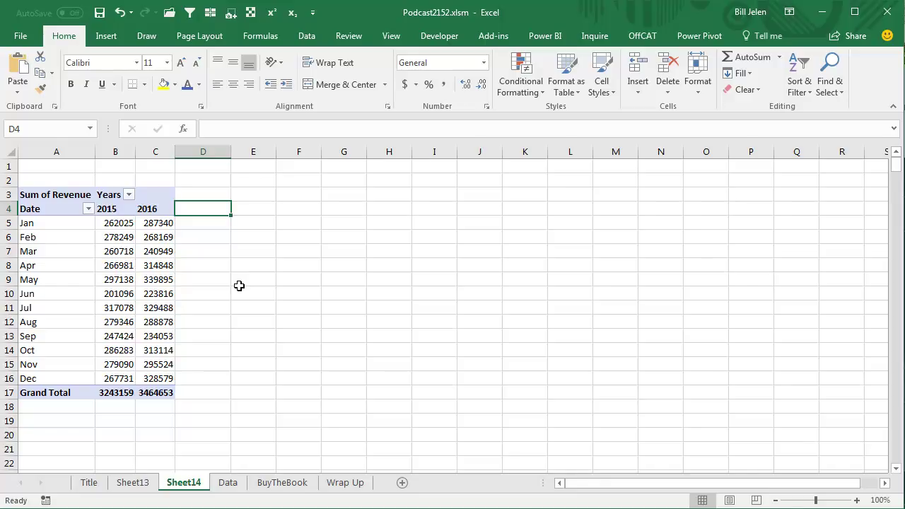
- Try to add a calculated item to the pivot table's grouped Years field
{"action": "left_click", "coordinate": [157, 208]}
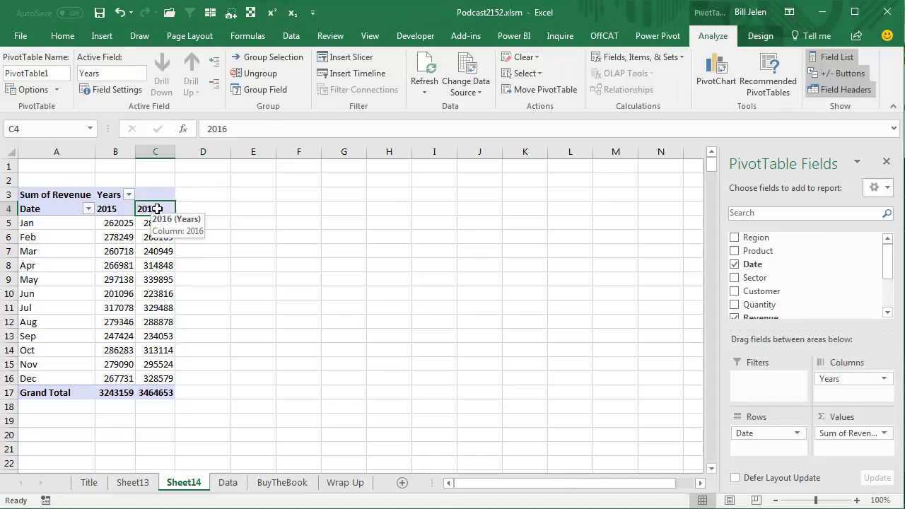
{"action": "left_click", "coordinate": [675, 57]}
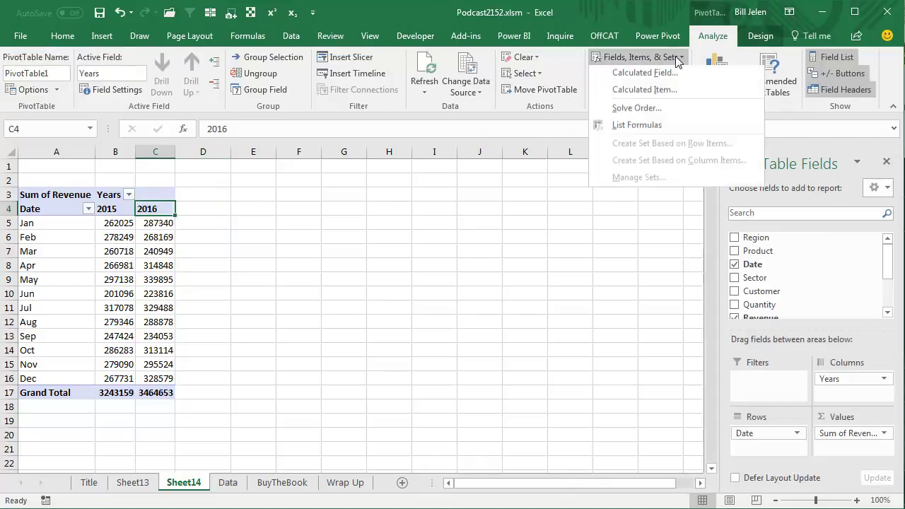
{"action": "left_click", "coordinate": [665, 91]}
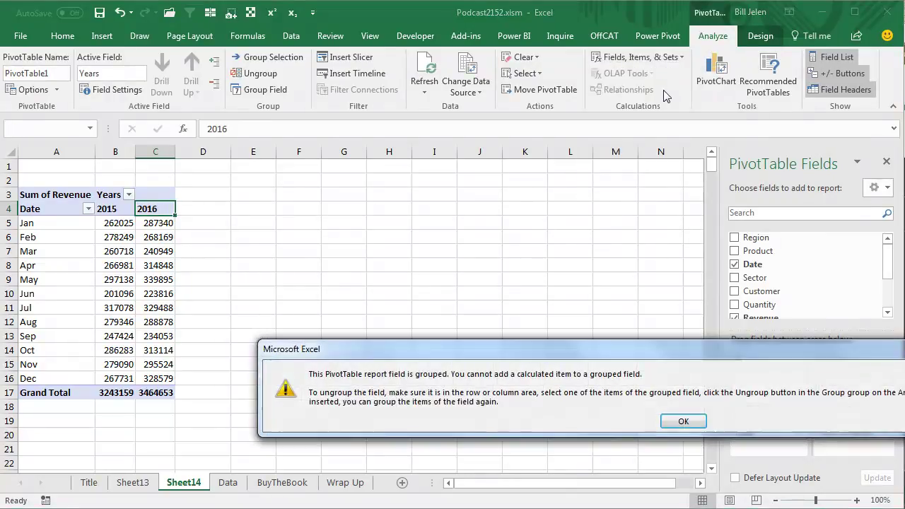
{"action": "left_click", "coordinate": [683, 421]}
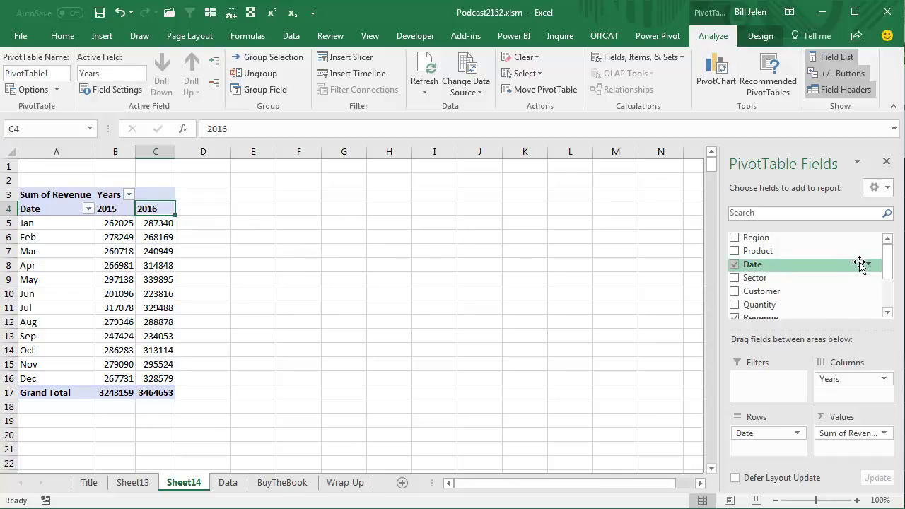
- Add Revenue to the values a second time and place Values above Years in the column fields
{"action": "left_click_drag", "start_coordinate": [886, 267], "coordinate": [887, 277]}
{"action": "left_click_drag", "start_coordinate": [767, 288], "coordinate": [861, 446]}
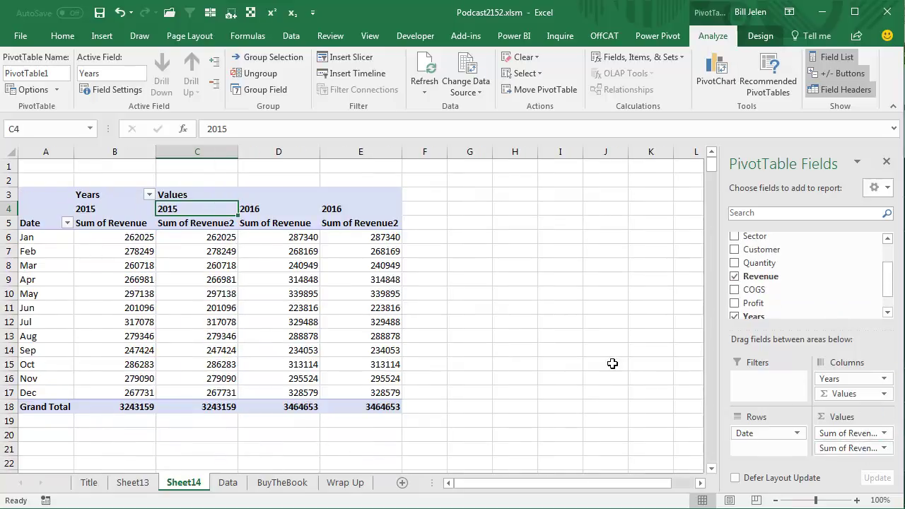
{"action": "left_click_drag", "start_coordinate": [837, 394], "coordinate": [853, 377]}
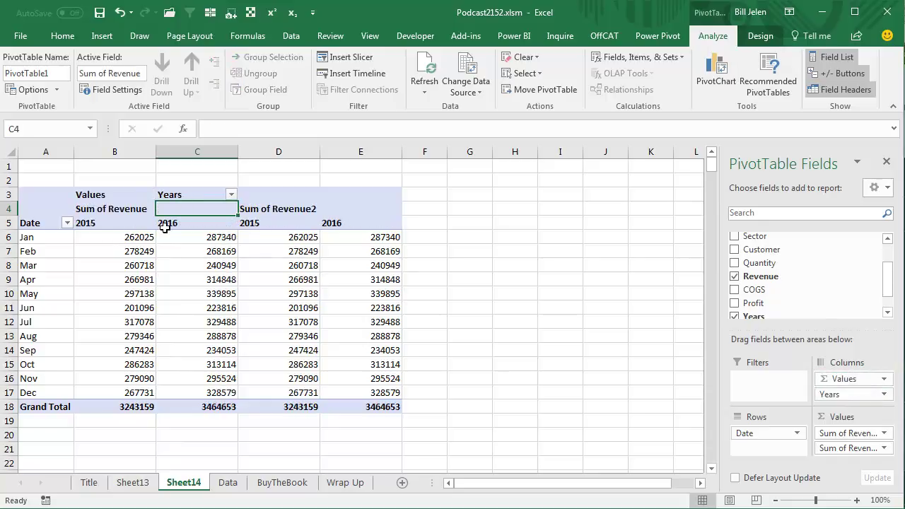
- Set the Sum of Revenue2 field to show its values as % Difference From
{"action": "double_click", "coordinate": [274, 210]}
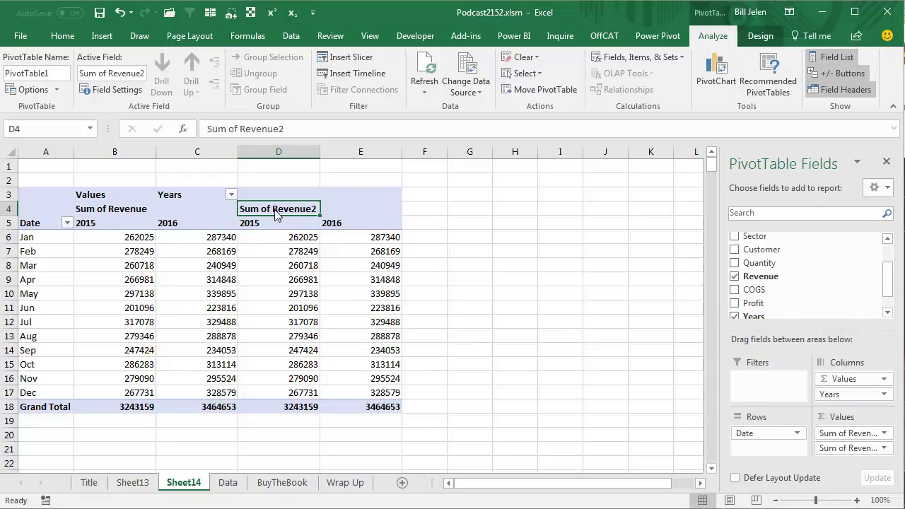
{"action": "left_click", "coordinate": [596, 267]}
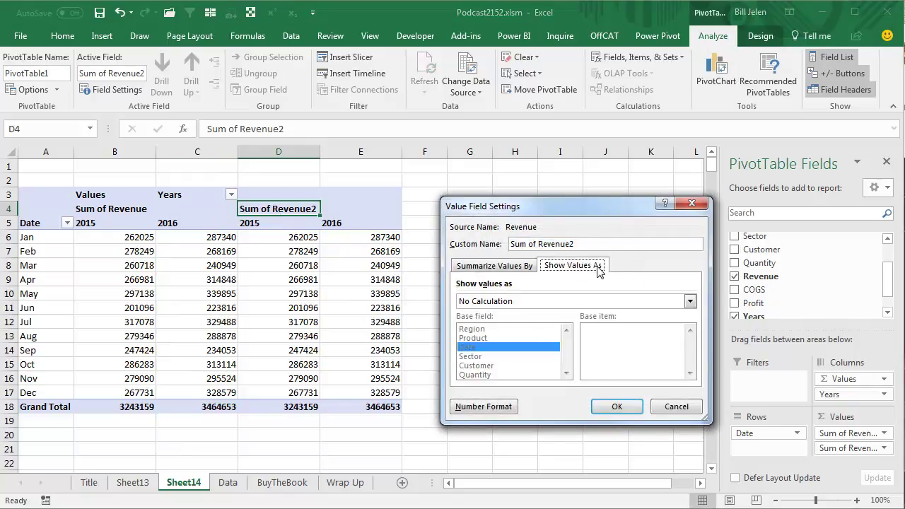
{"action": "left_click", "coordinate": [691, 303]}
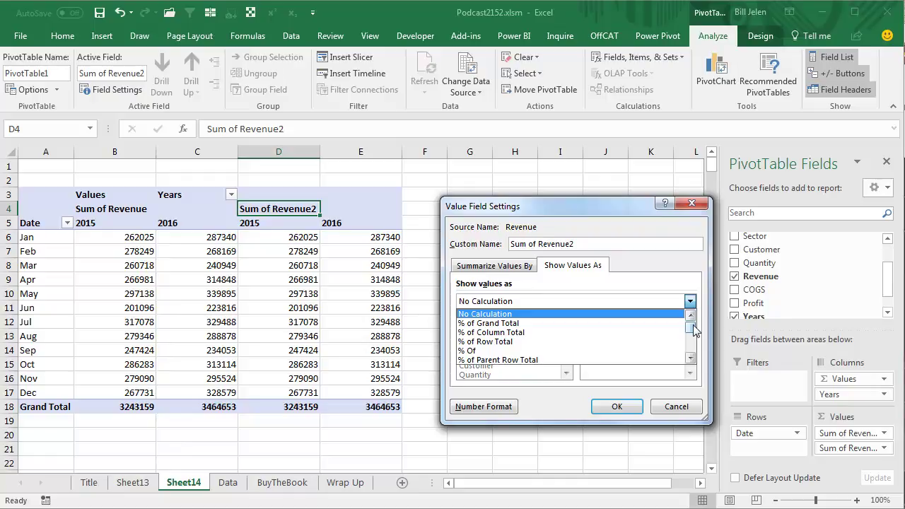
{"action": "left_click", "coordinate": [692, 359]}
{"action": "left_click", "coordinate": [691, 359]}
{"action": "left_click", "coordinate": [691, 359]}
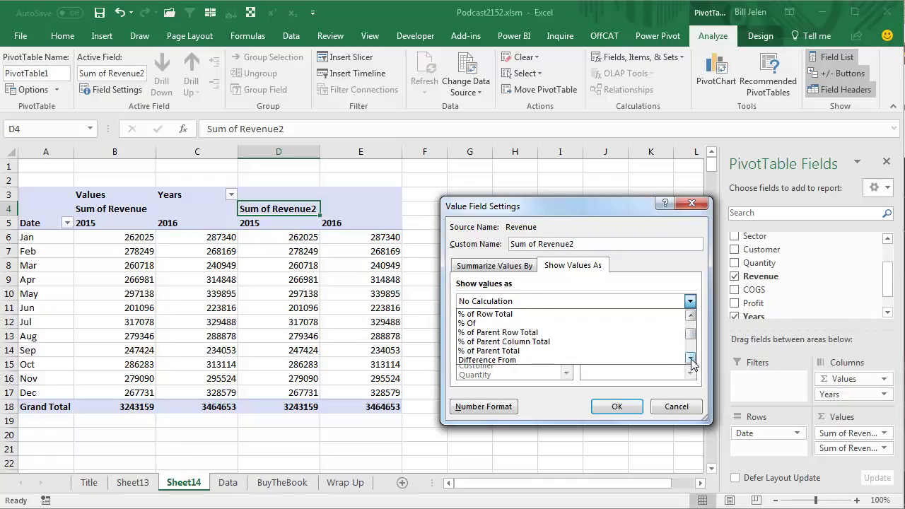
{"action": "left_click", "coordinate": [692, 359]}
{"action": "left_click", "coordinate": [691, 359]}
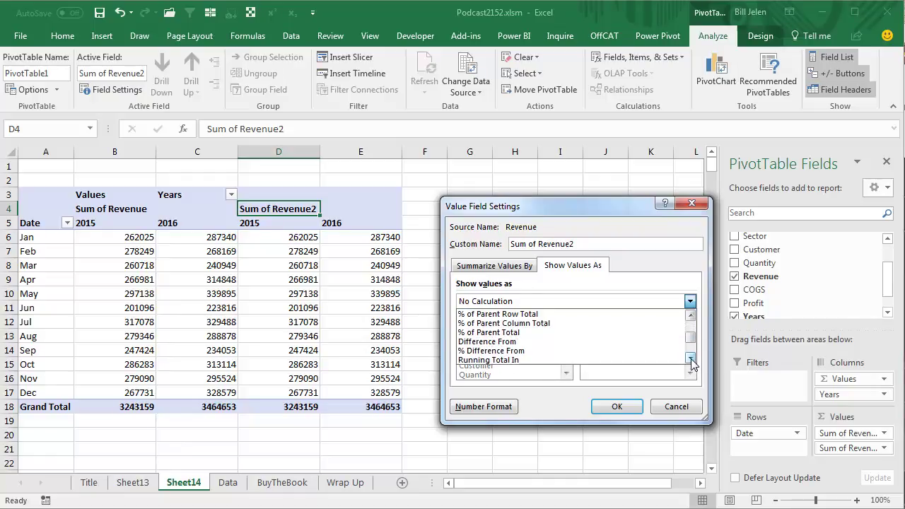
{"action": "left_click", "coordinate": [506, 350]}
- Use Years as the base field and (previous) as the base item, and apply the value field settings
{"action": "left_click_drag", "start_coordinate": [567, 349], "coordinate": [568, 361]}
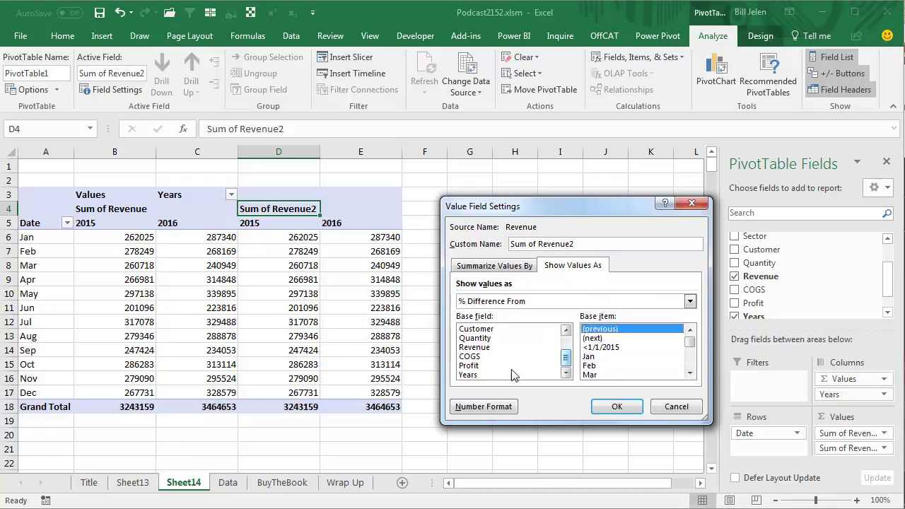
{"action": "left_click", "coordinate": [487, 375]}
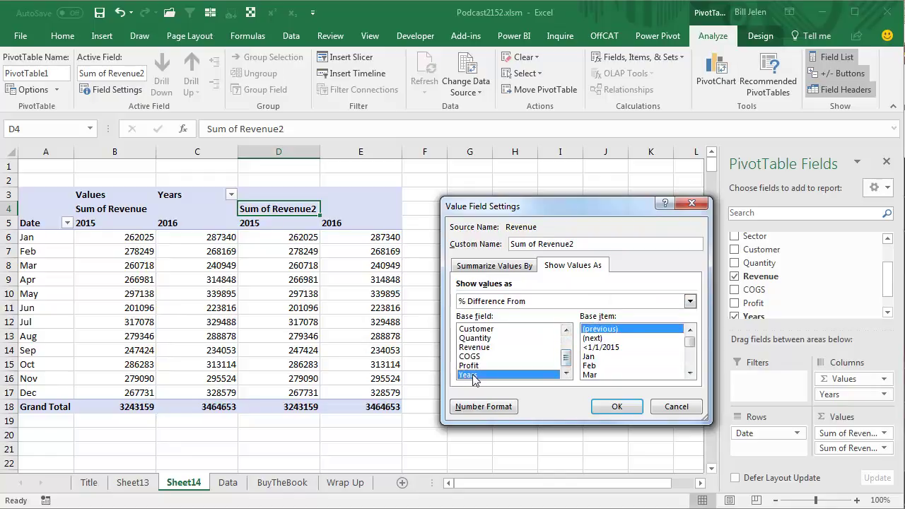
{"action": "left_click", "coordinate": [607, 330]}
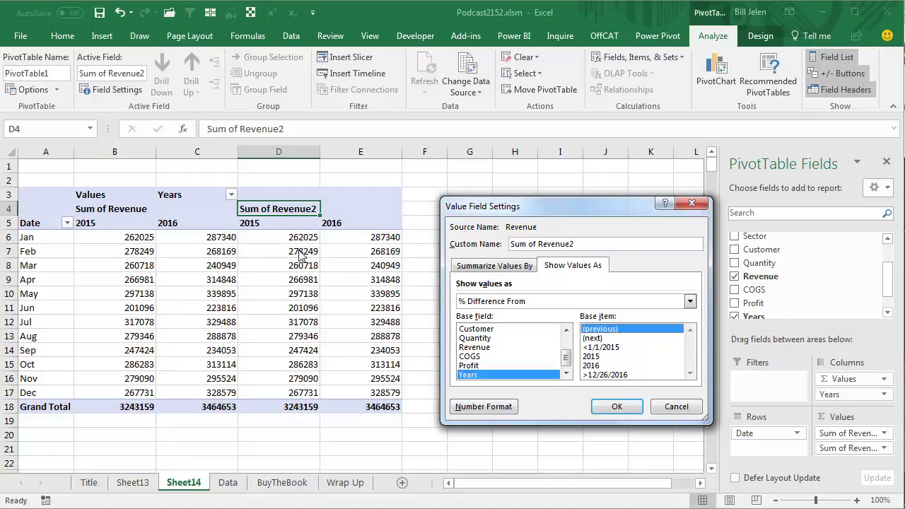
{"action": "left_click", "coordinate": [617, 408]}
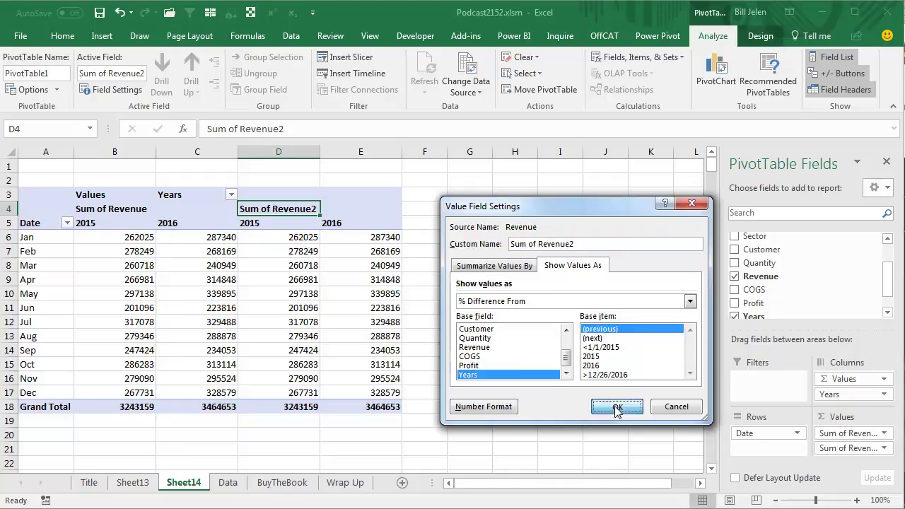
- Hide column D, which holds the 2015 percentage change
{"action": "left_click", "coordinate": [278, 151]}
{"action": "right_click", "coordinate": [282, 157]}
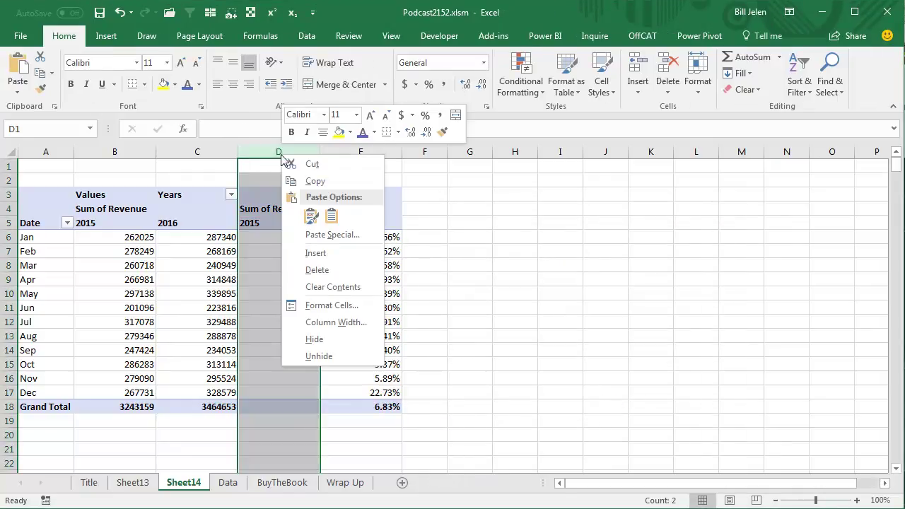
{"action": "left_click", "coordinate": [313, 338]}
{"action": "left_click", "coordinate": [301, 237]}
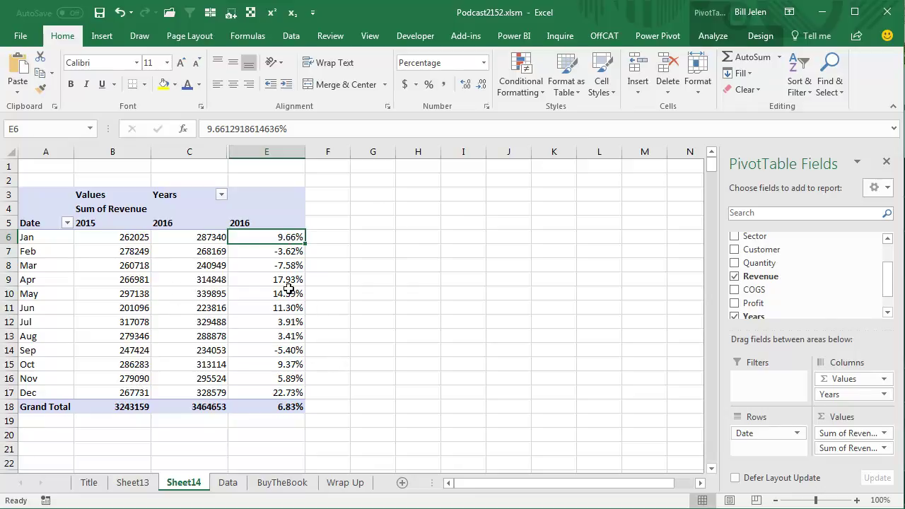
- View the BuyTheBook sheet and the list of episode topics on the Wrap Up sheet
{"action": "mouse_move", "coordinate": [291, 362]}
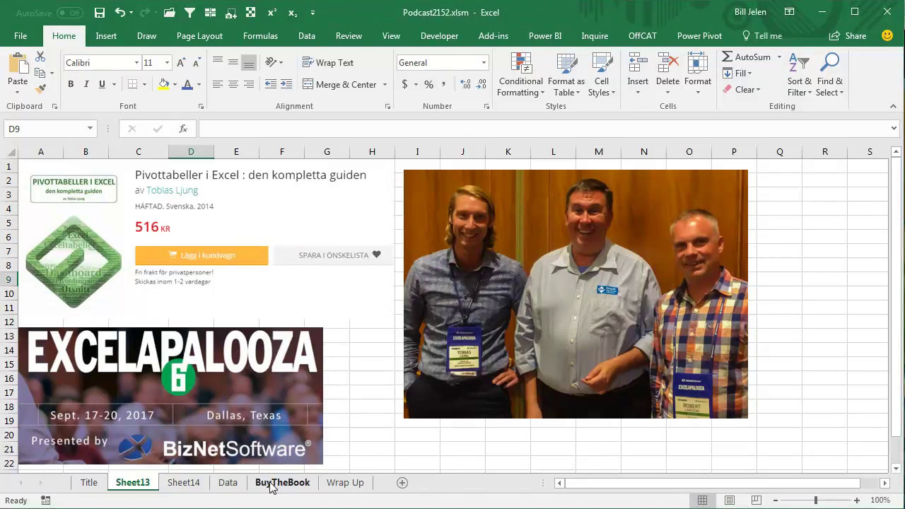
{"action": "left_click", "coordinate": [281, 482]}
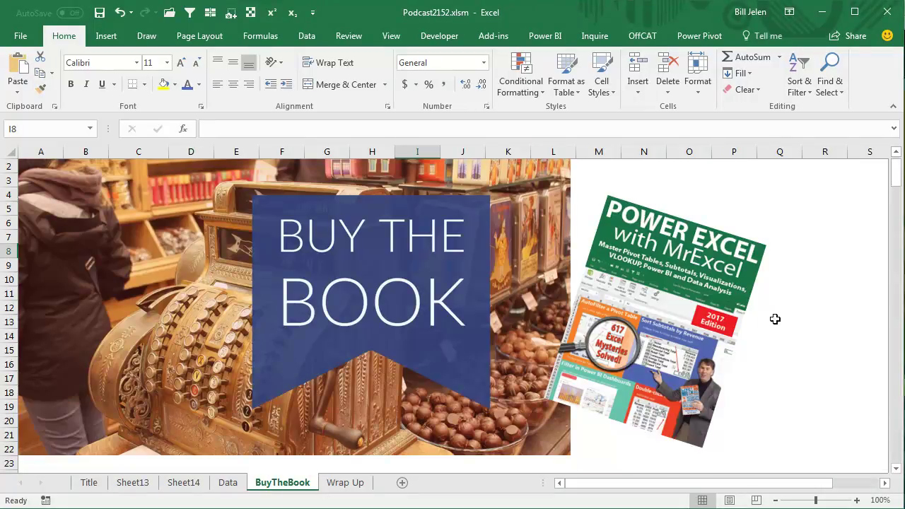
{"action": "left_click", "coordinate": [345, 483]}
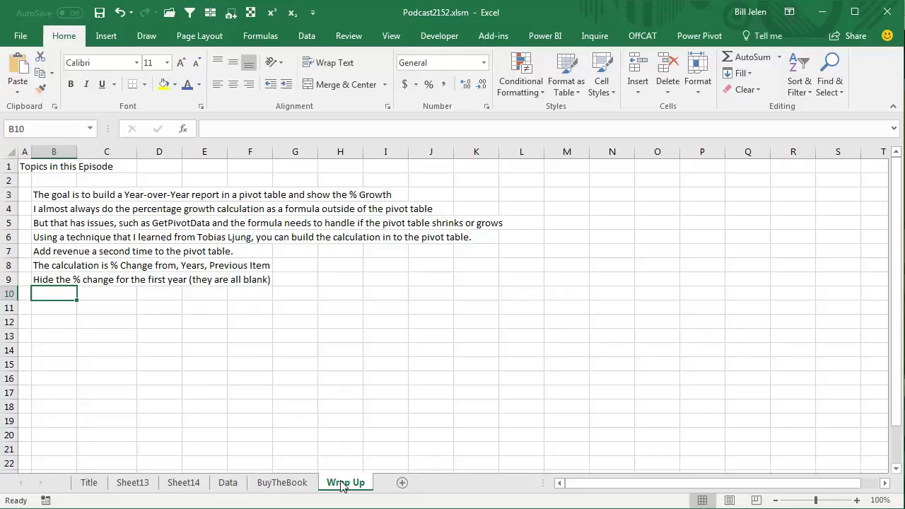